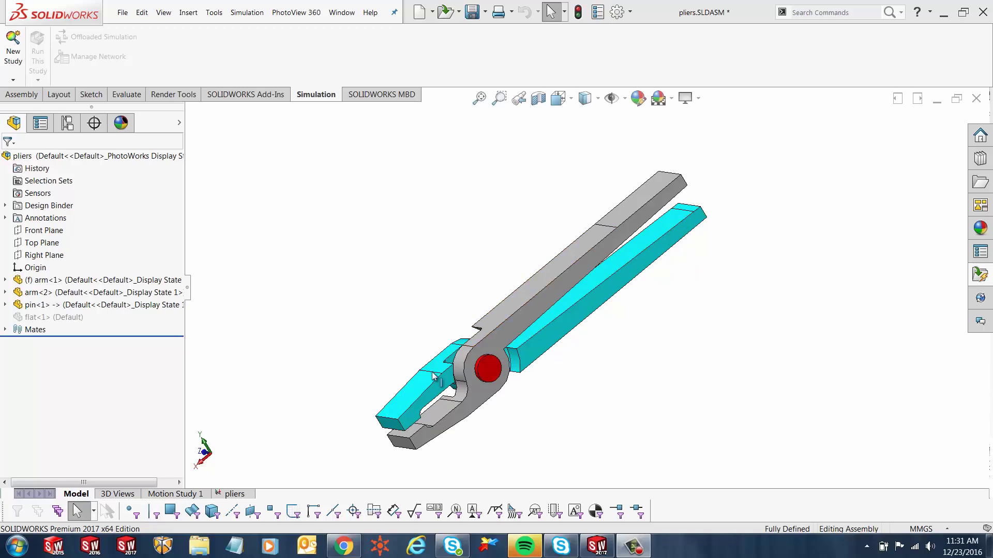
Step: In the pliers study, view Stress1 and Displacement1, then Stress2 (peak 98.187 MPa), with the arm upright
click(235, 496)
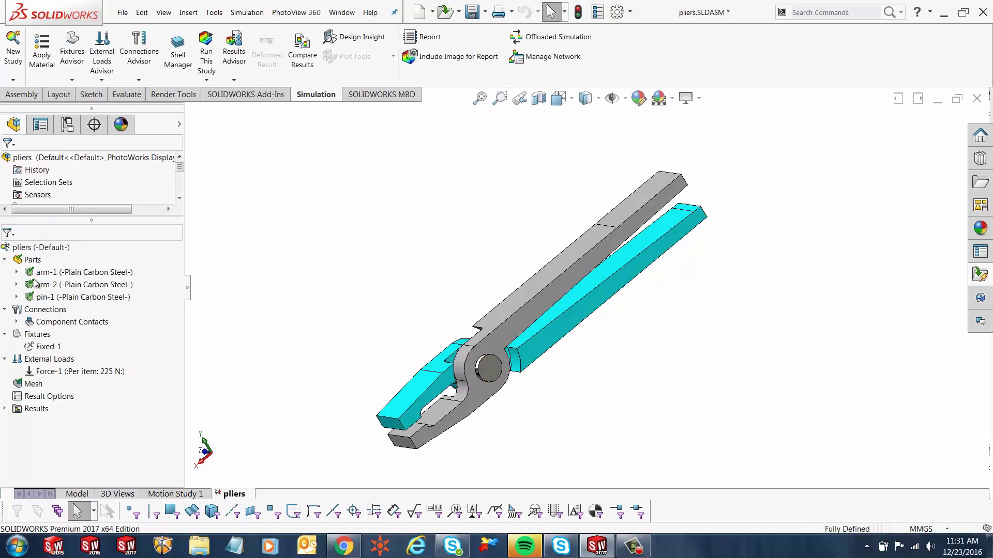
click(6, 409)
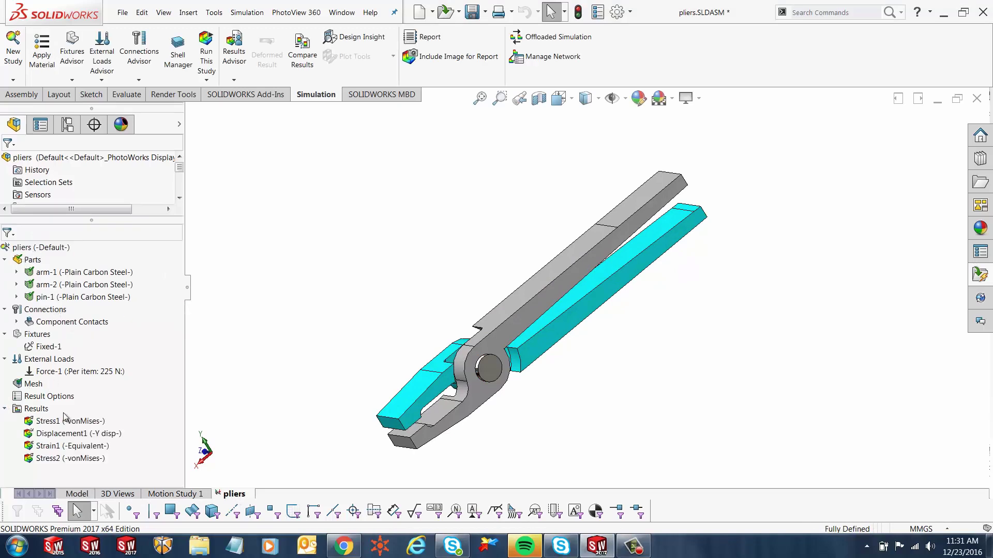
double_click(73, 421)
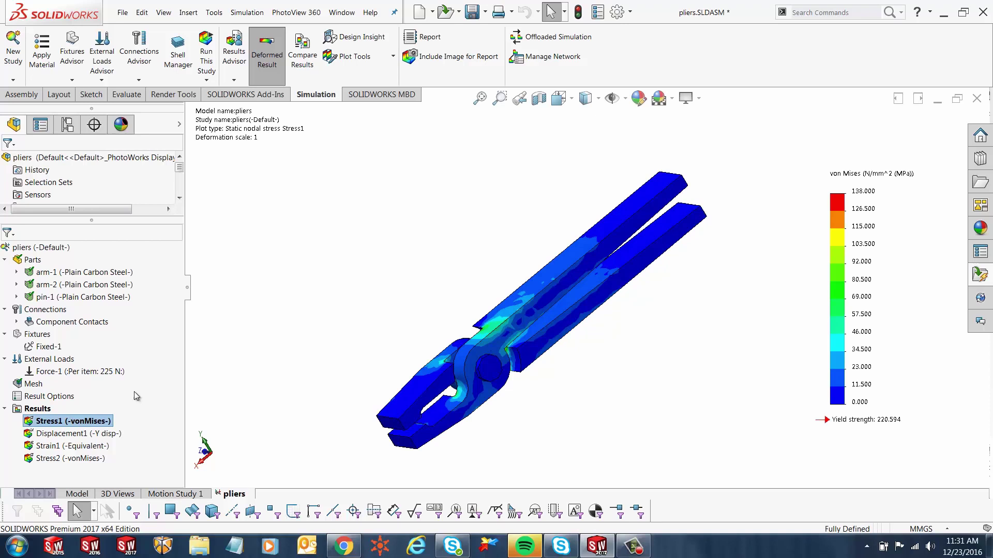
double_click(56, 435)
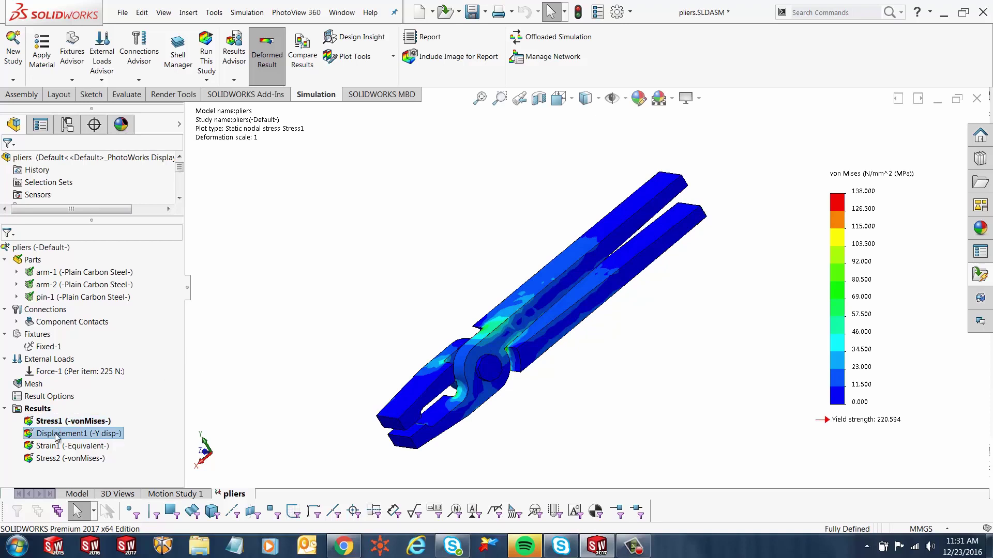
double_click(59, 460)
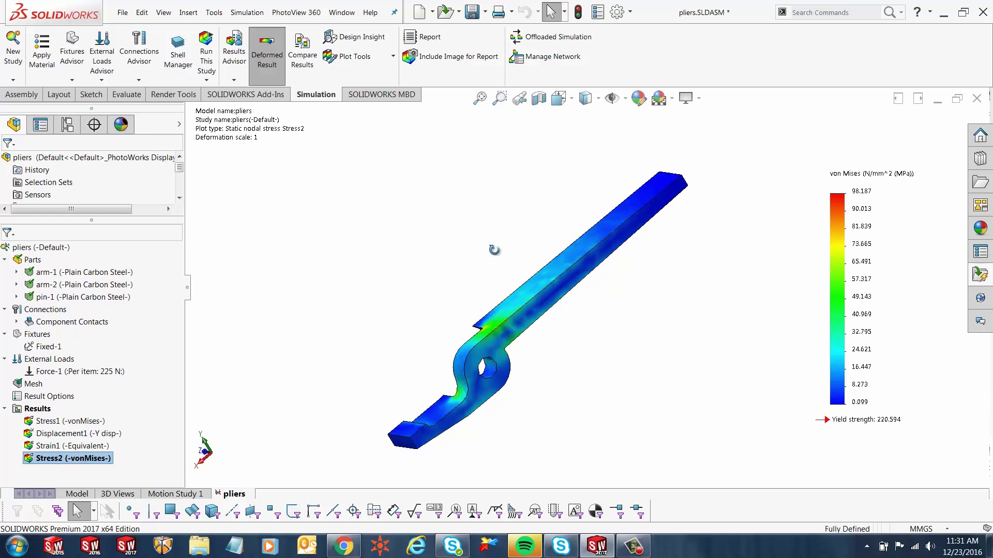
middle_drag(509, 253, 517, 330)
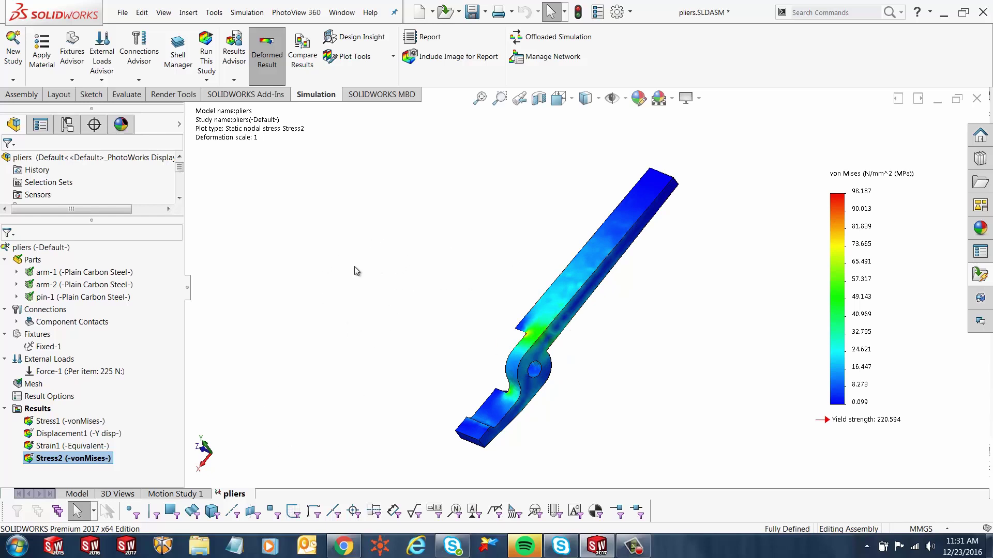
Step: Return to the Model view and choose Simulation Display from the View Settings list
click(82, 494)
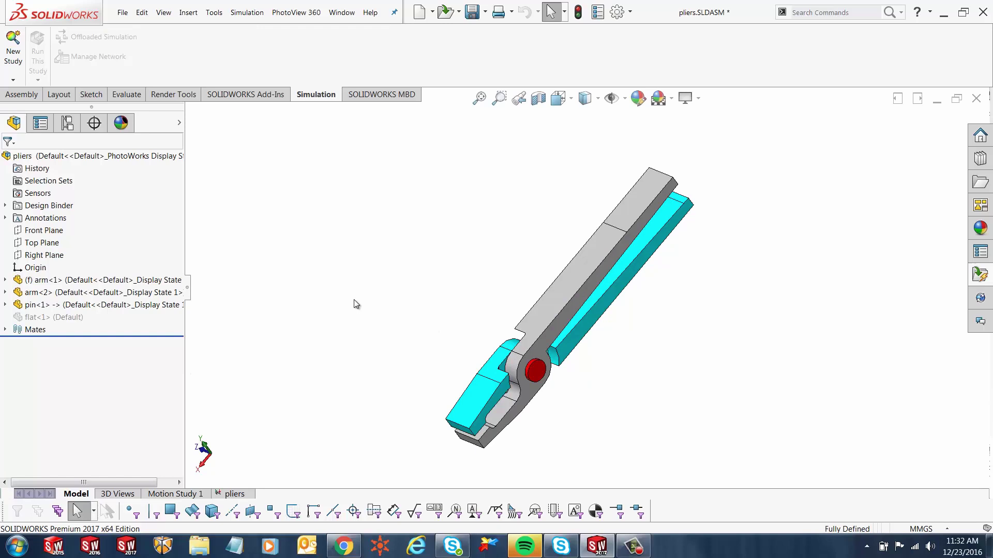
click(696, 100)
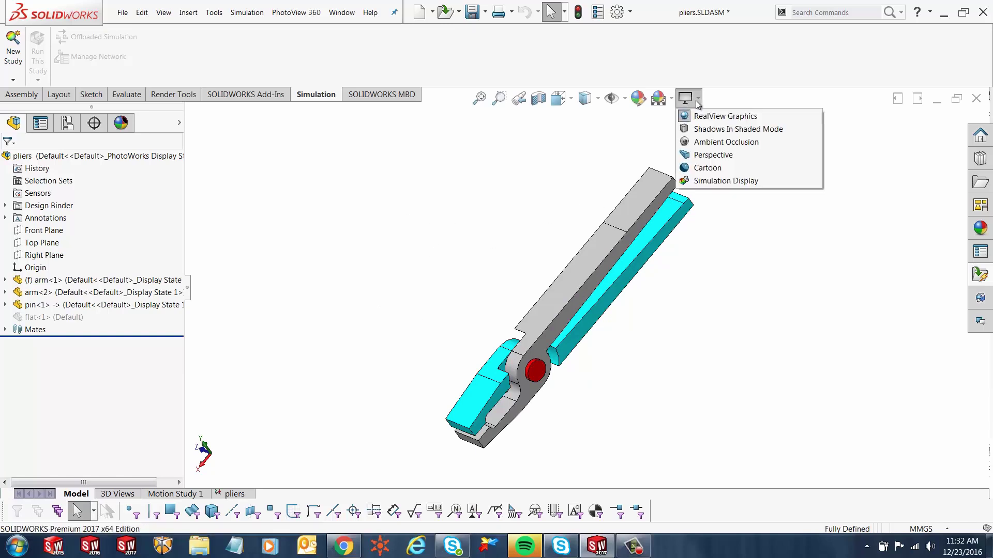
click(711, 182)
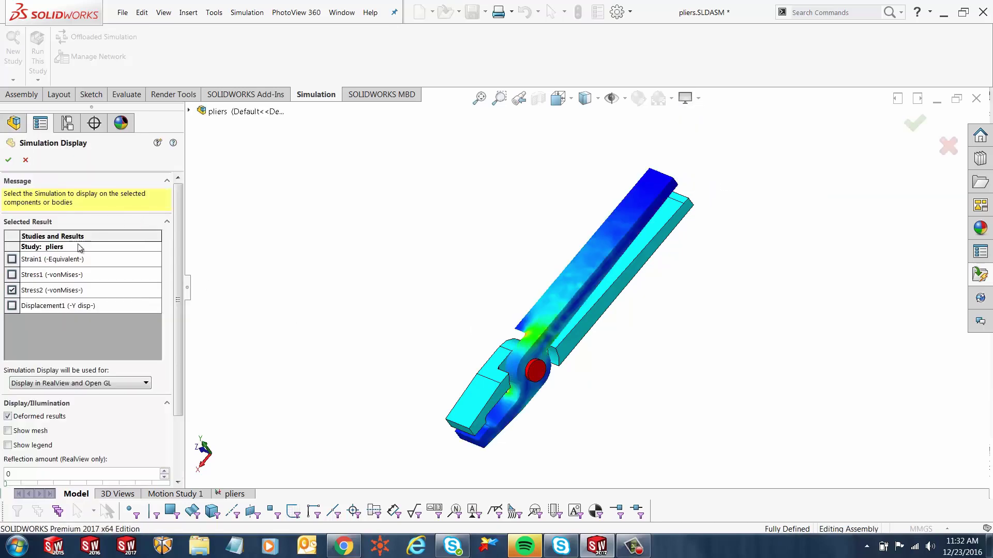
click(11, 290)
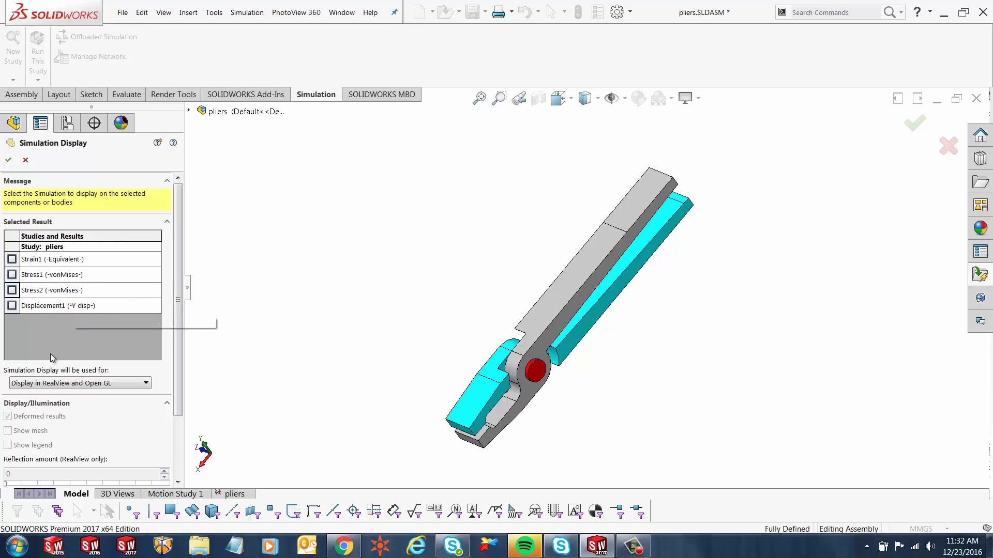
click(12, 274)
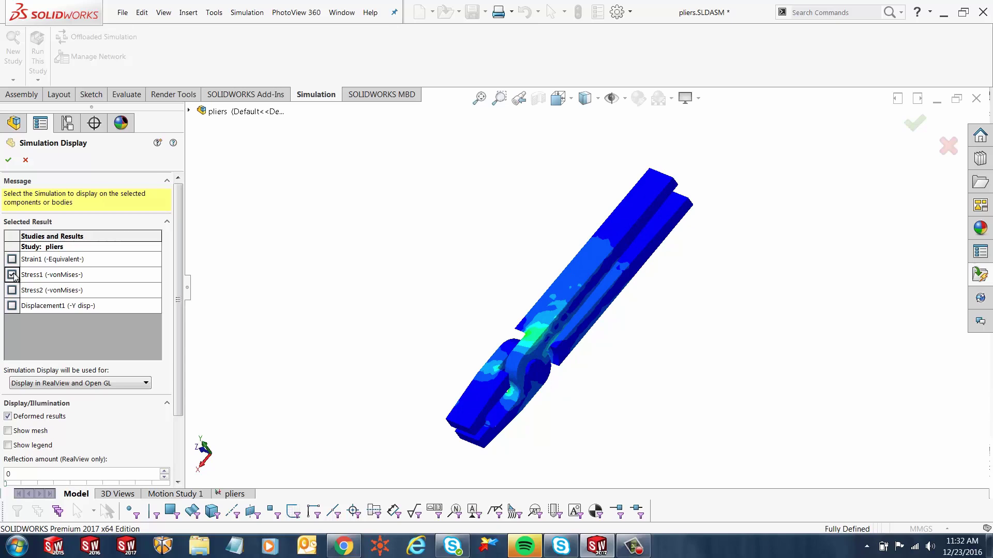
mouse_move(438, 302)
middle_down()
mouse_move(396, 273)
mouse_move(455, 308)
mouse_move(436, 299)
middle_up()
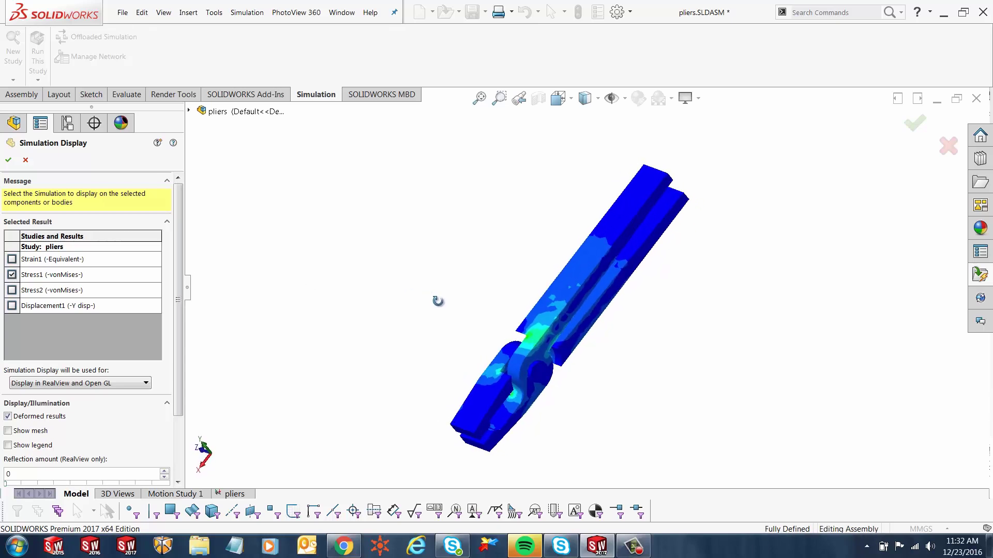
click(12, 290)
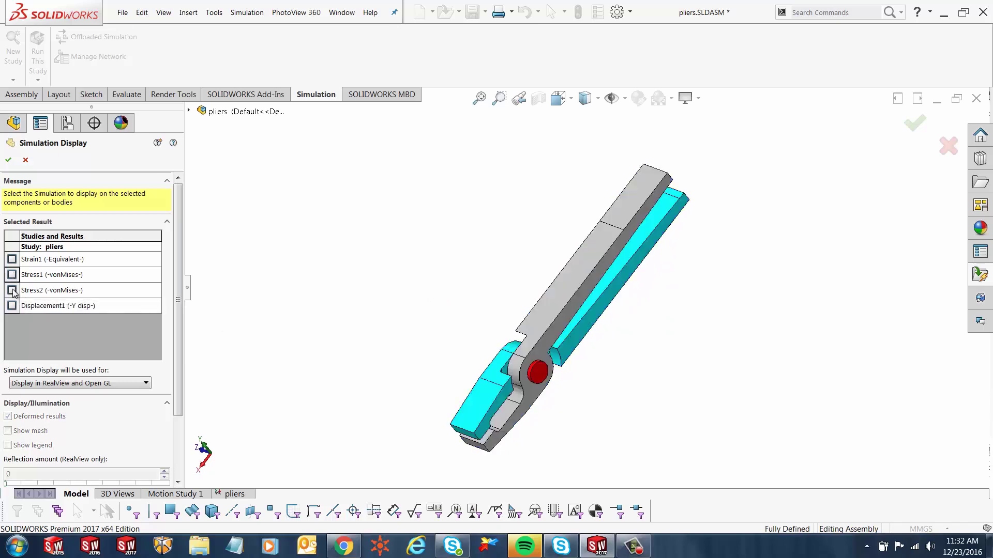
click(12, 290)
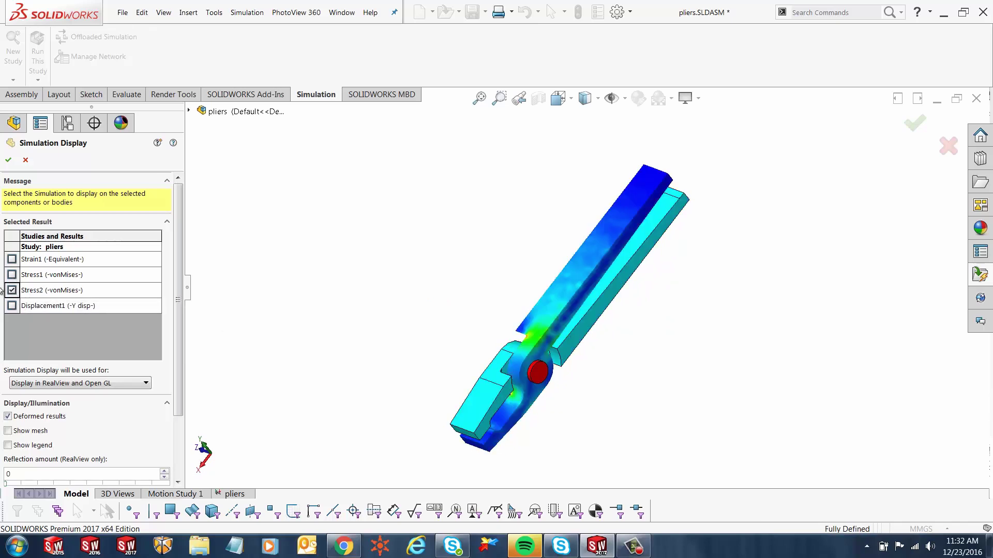
scroll(592, 393, down, 3)
middle_drag(592, 393, 636, 339)
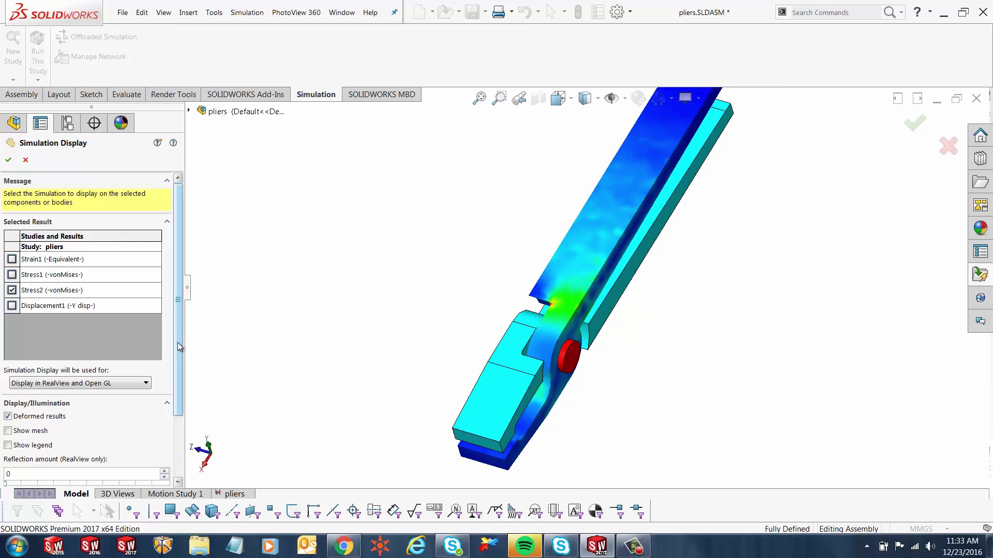
scroll(177, 343, down, 1)
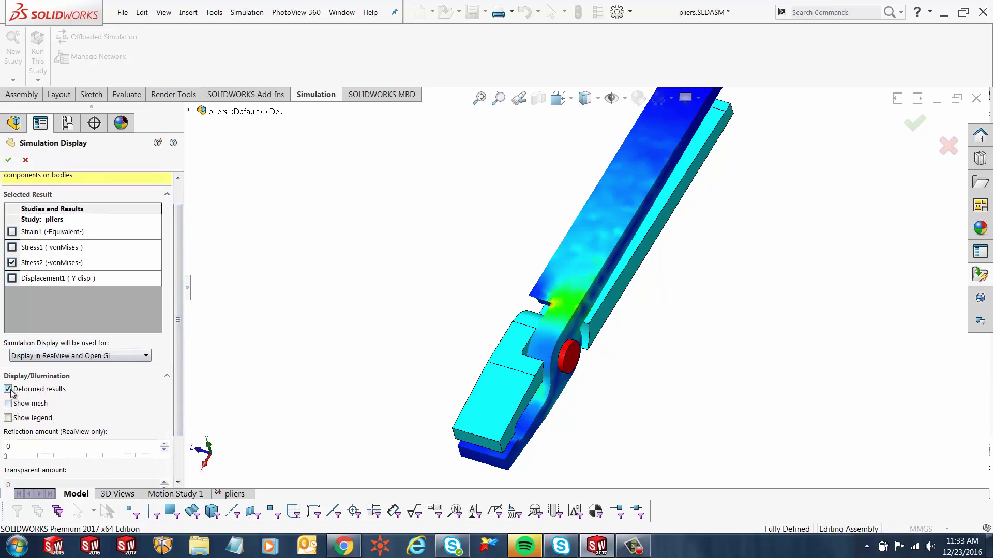
middle_drag(320, 357, 500, 253)
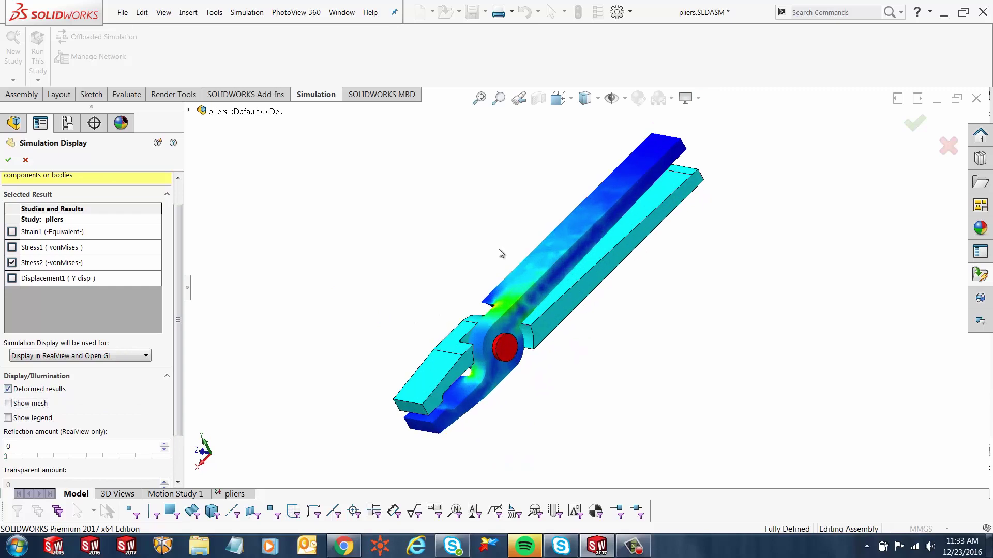
click(8, 389)
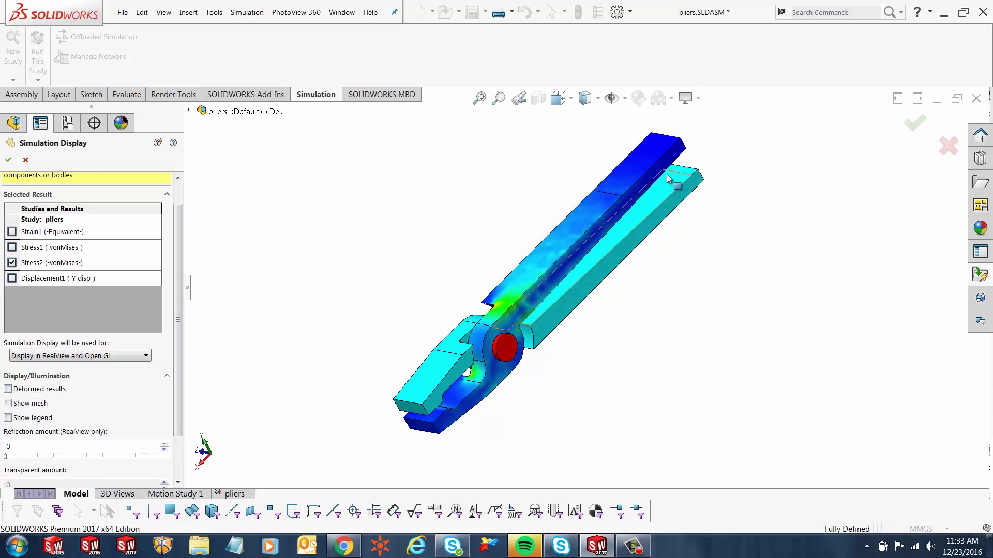
click(8, 389)
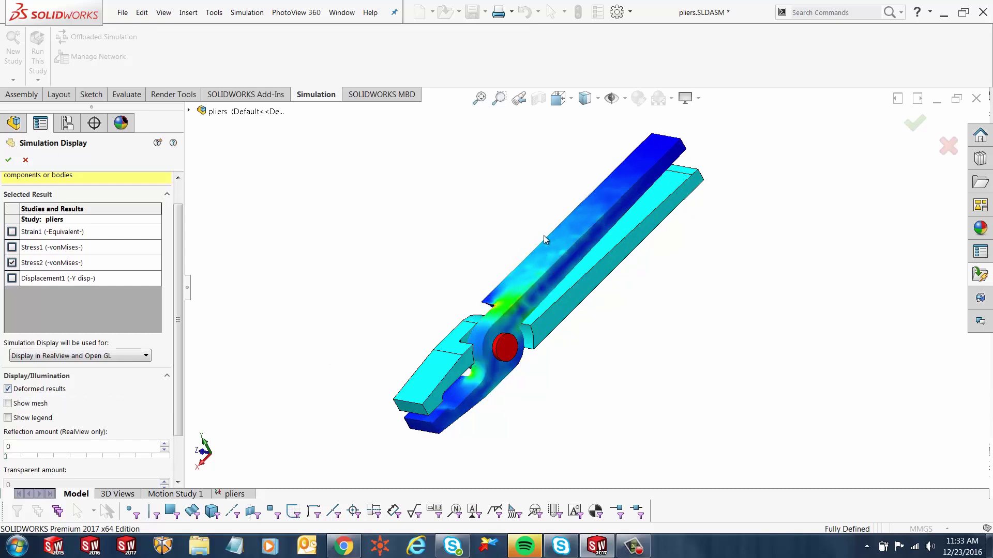
Step: Turn on the mesh and the von Mises legend (0.099 to 98.187 N/mm^2) on the arm
click(9, 404)
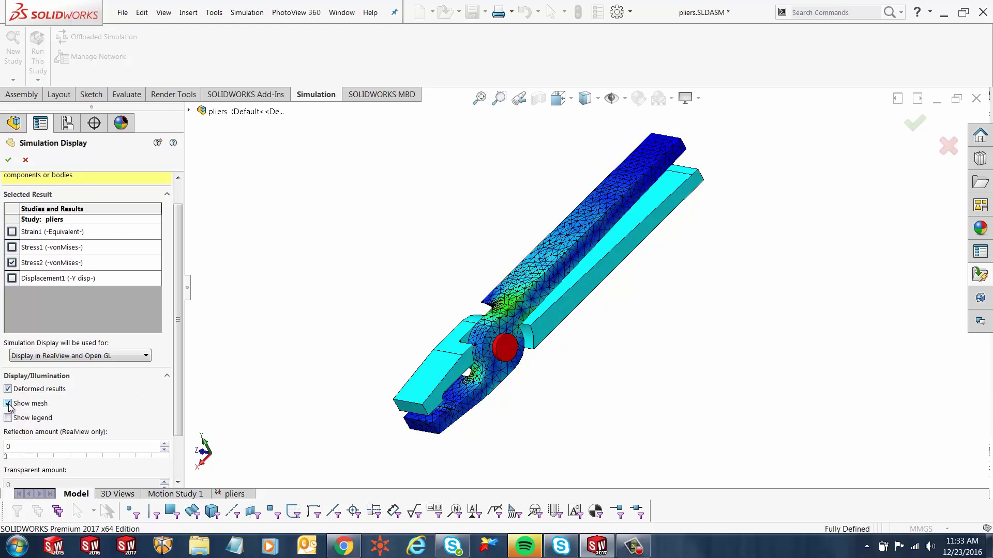
mouse_move(467, 275)
middle_down()
mouse_move(450, 277)
mouse_move(458, 290)
middle_up()
scroll(471, 341, down, 3)
scroll(439, 357, up, 2)
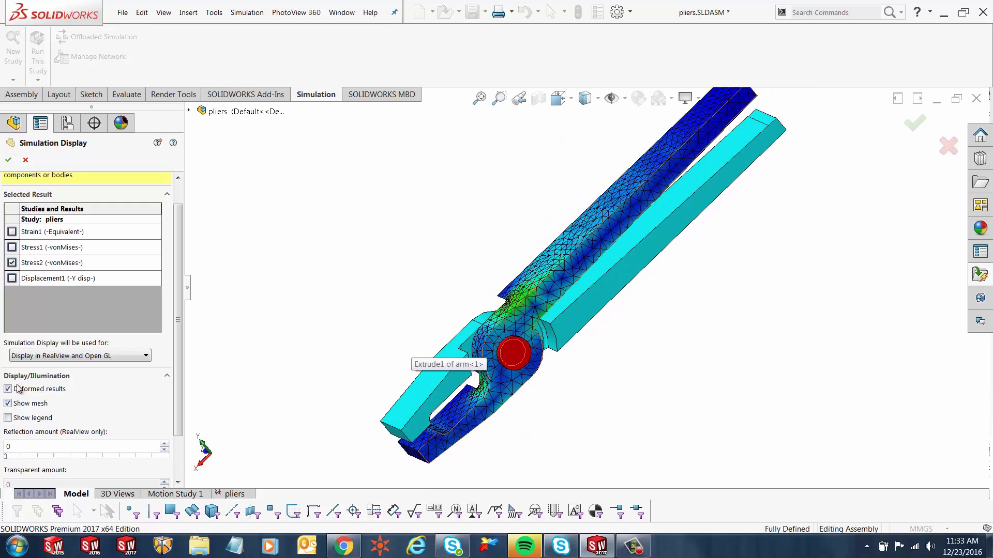
click(8, 418)
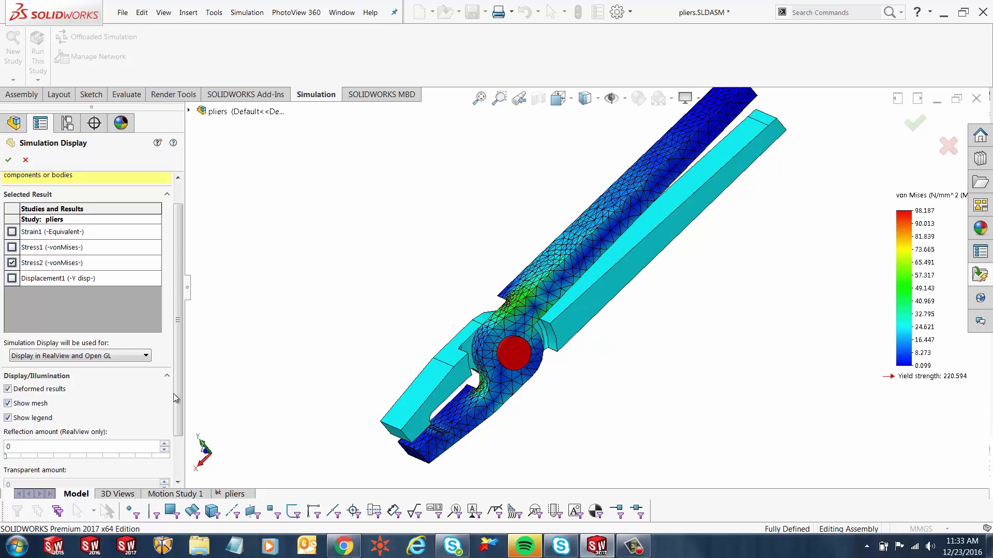
Step: Hide the mesh lines, adjust the reflection amount, and set brightness to 0.02
scroll(179, 396, down, 3)
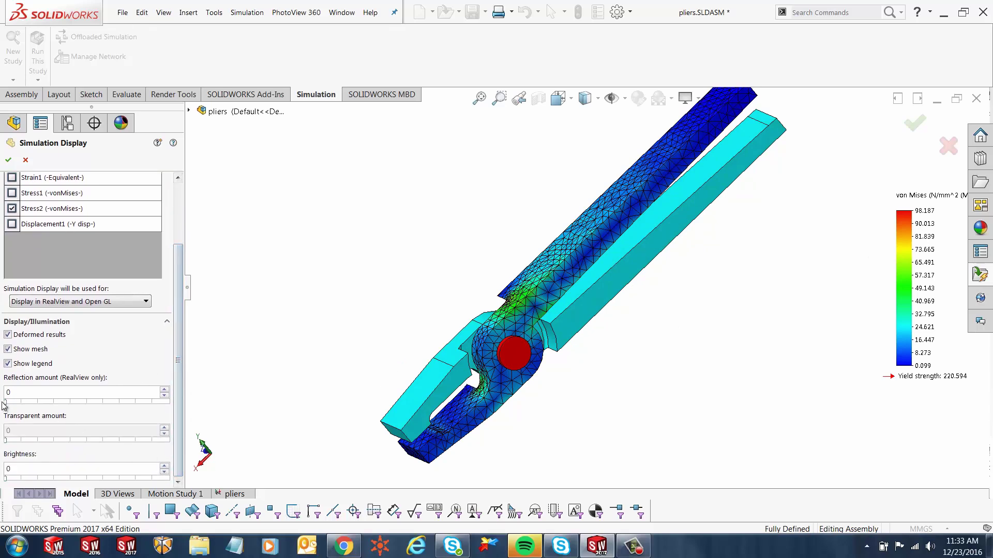
click(8, 349)
mouse_move(6, 402)
mouse_down()
mouse_move(85, 416)
mouse_move(111, 403)
mouse_move(78, 414)
mouse_move(2, 405)
mouse_up()
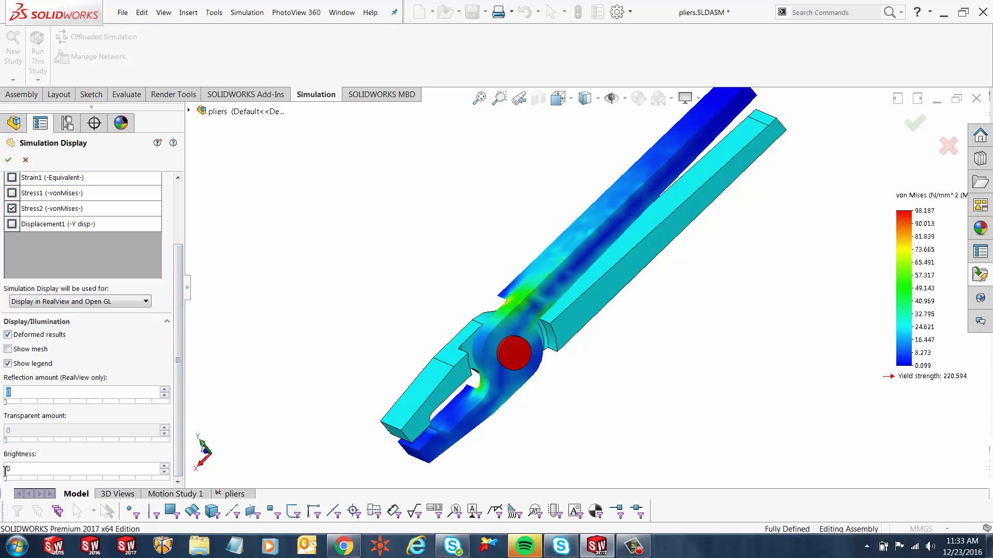
mouse_move(7, 482)
mouse_down()
mouse_move(157, 486)
mouse_move(9, 479)
mouse_up()
Step: Confirm the Simulation Display settings, keeping Stress2 colours and legend on the assembly arm
click(10, 161)
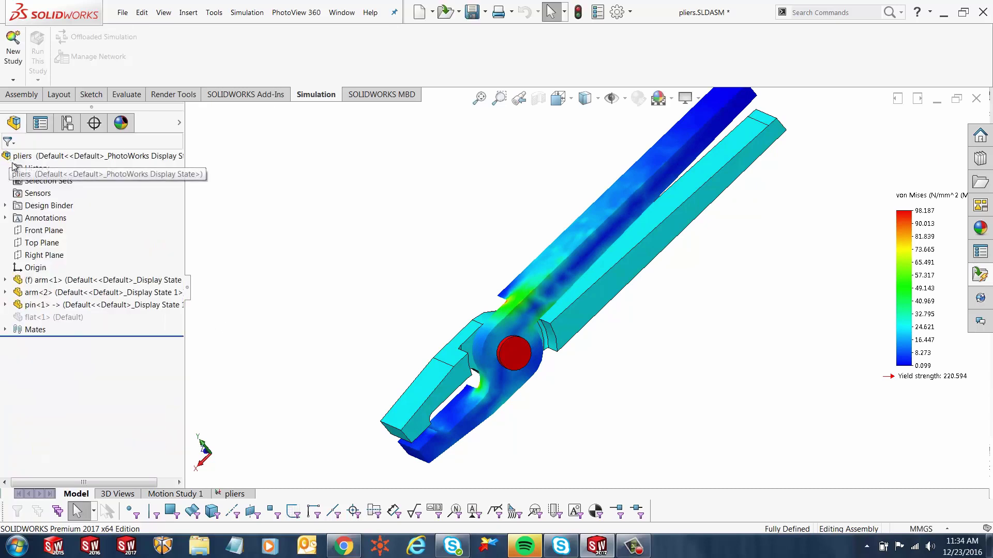